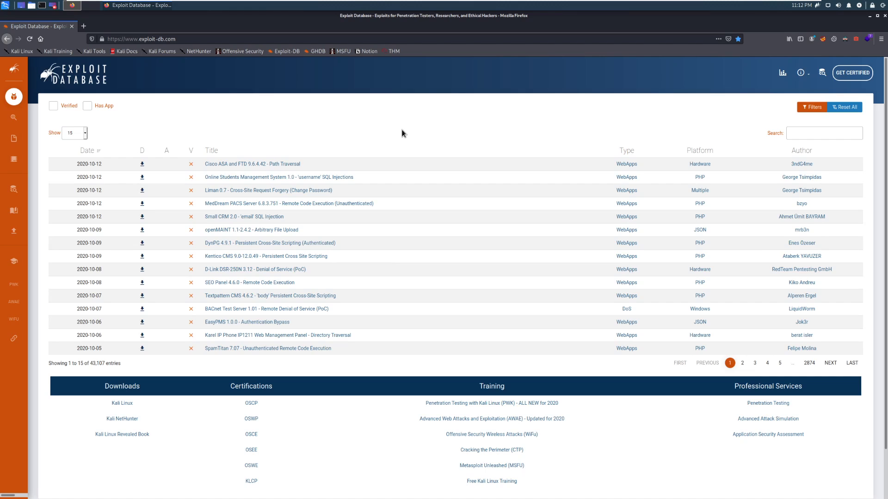
Step: Launch Burp Suite Community Edition from the system and start a temporary project with the Burp defaults configuration
click(6, 6)
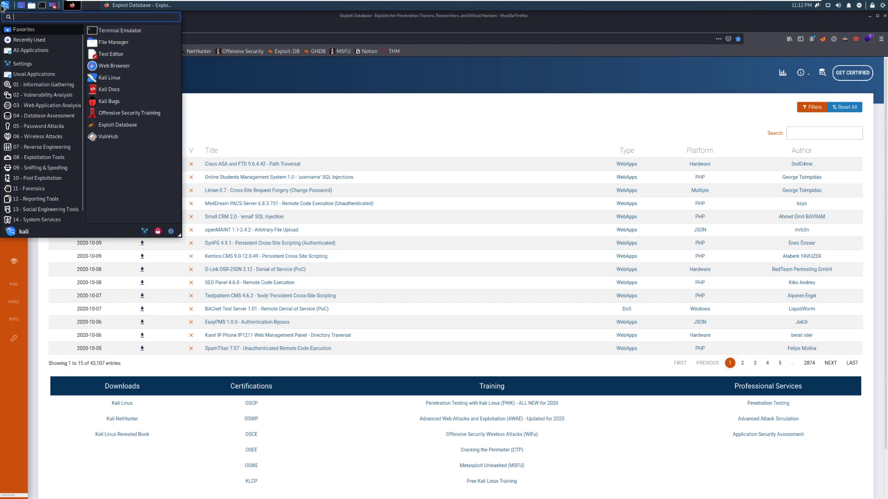
text(burp)
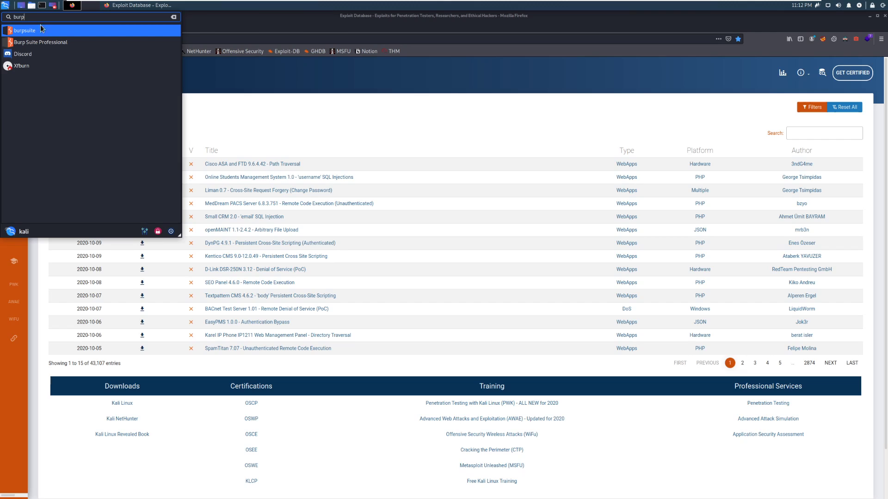
key(Down)
click(48, 32)
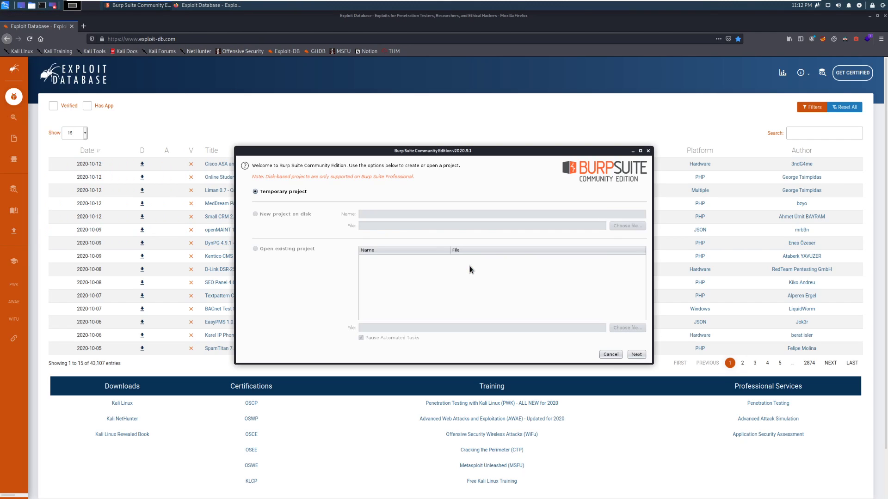
click(543, 326)
click(635, 354)
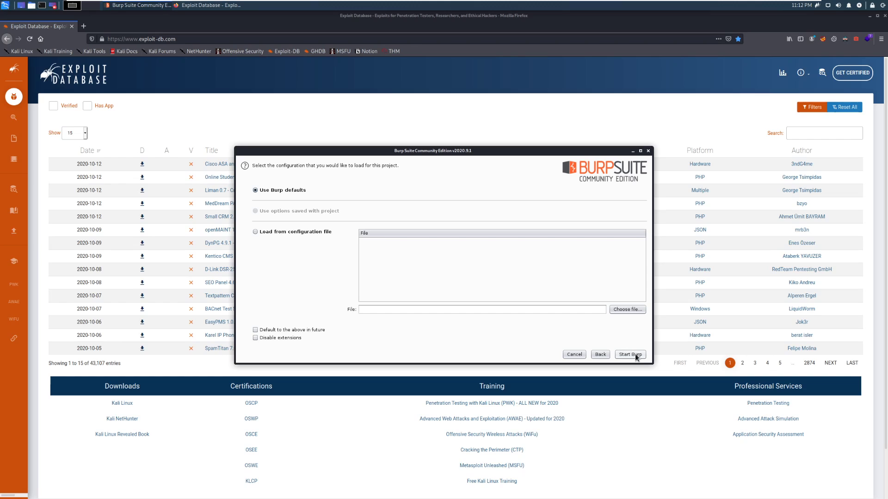
click(636, 355)
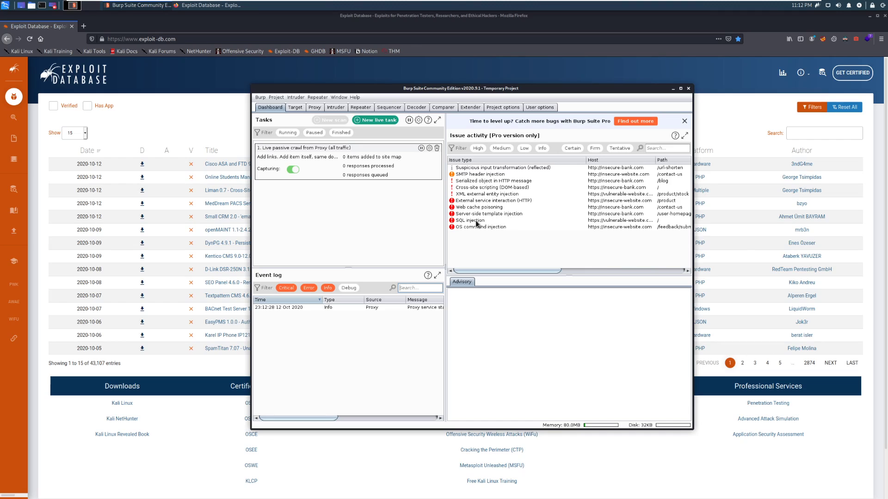
Step: Review the advisories for the sample SQL injection, web cache poisoning and XML external entity injection issues
click(475, 221)
click(485, 208)
click(499, 195)
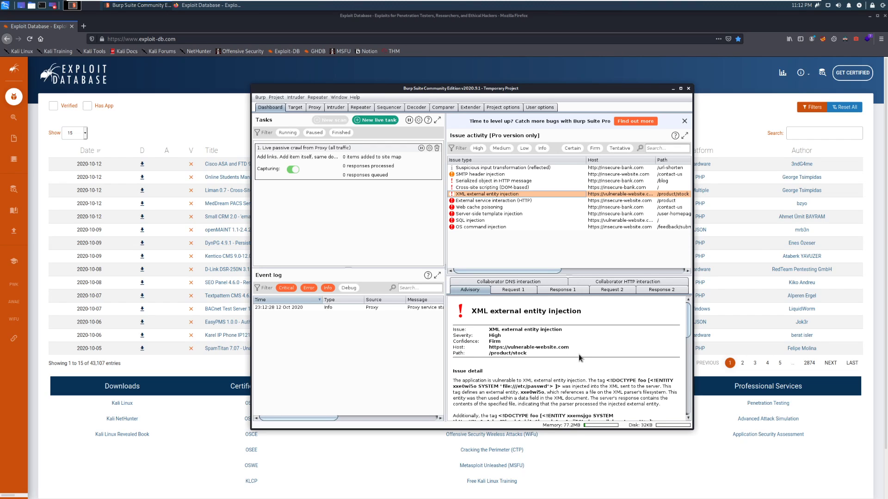
scroll(578, 354, down, 3)
scroll(581, 360, up, 3)
Step: Dismiss the Burp Suite Pro promotion and display the Proxy options with the listener settings
click(684, 121)
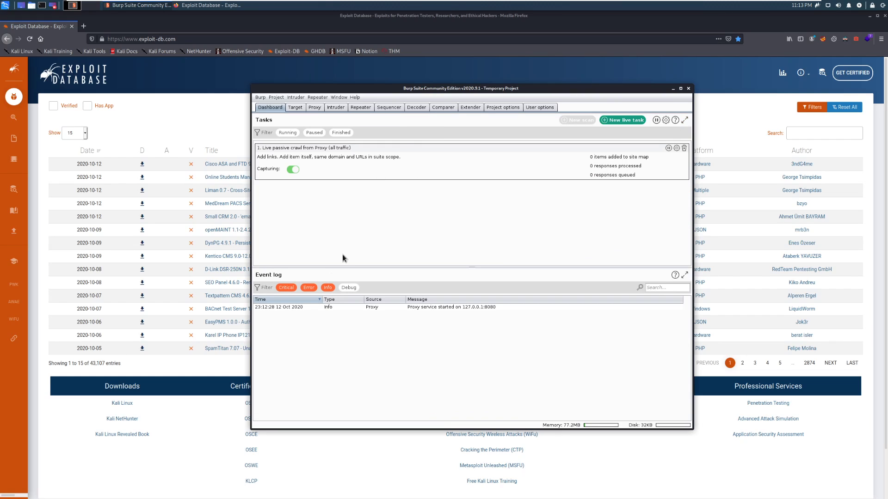
click(319, 110)
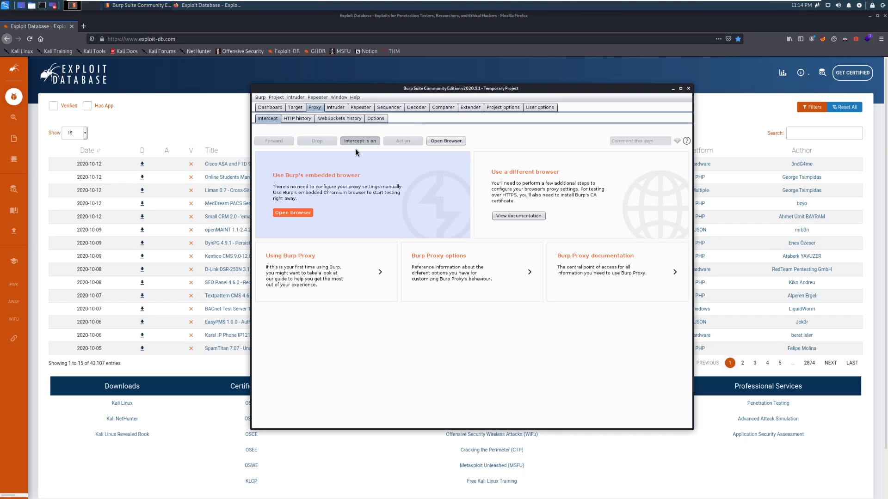
click(375, 119)
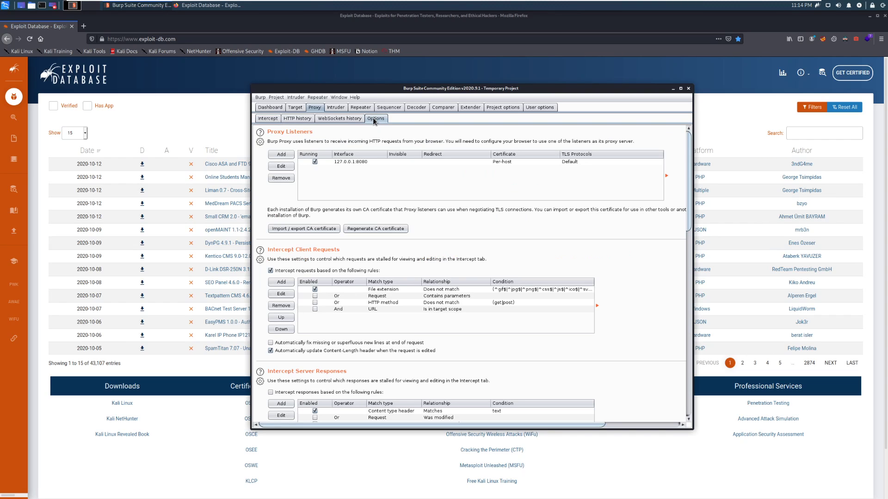
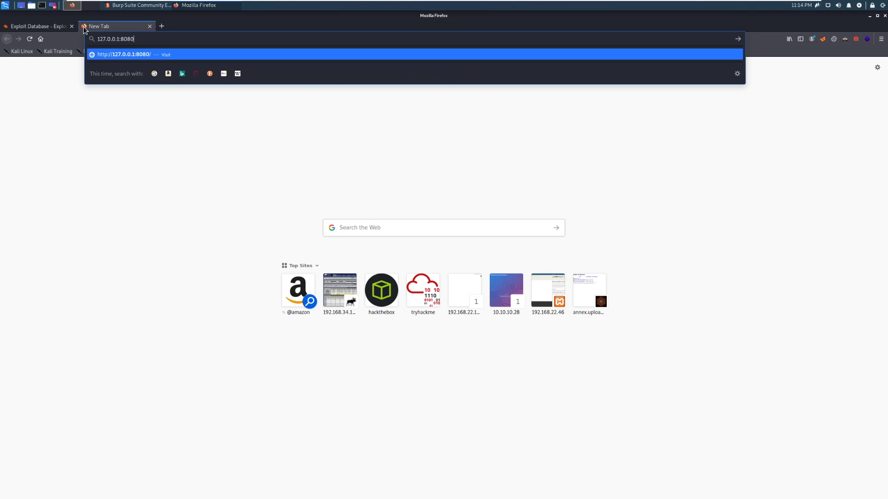
Step: Switch to Firefox and load Burp's local page at 127.0.0.1:8080 in a new tab
key(Return)
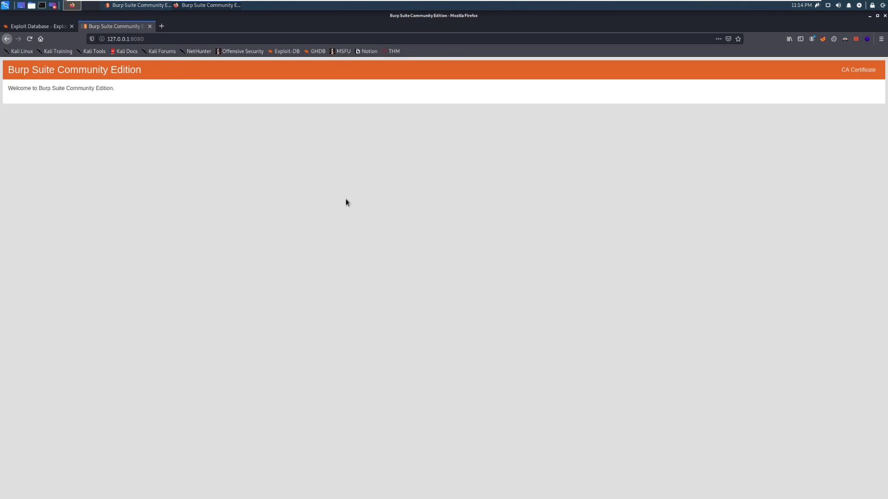
key(ctrl+plus)
key(ctrl+plus)
key(ctrl+plus)
key(ctrl+plus)
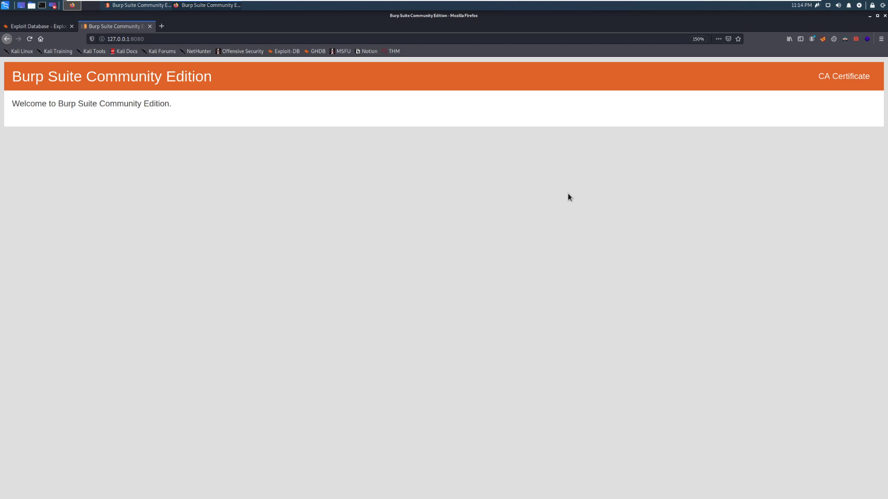
click(393, 51)
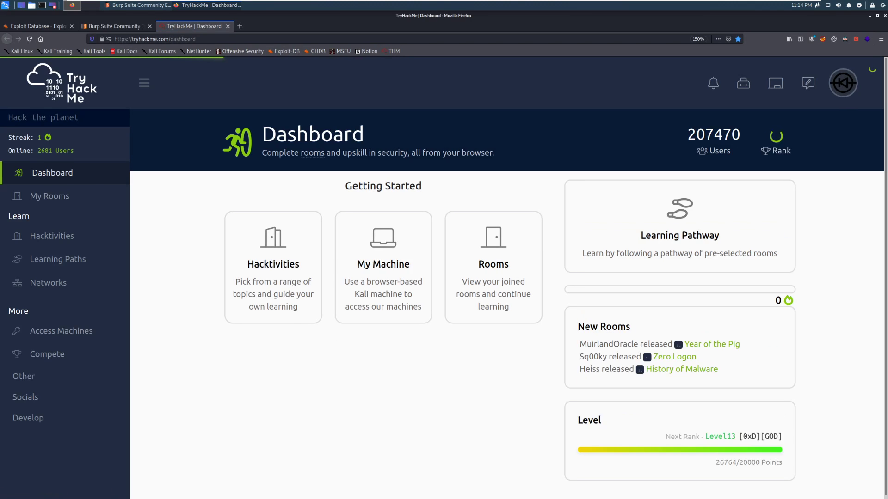
click(228, 27)
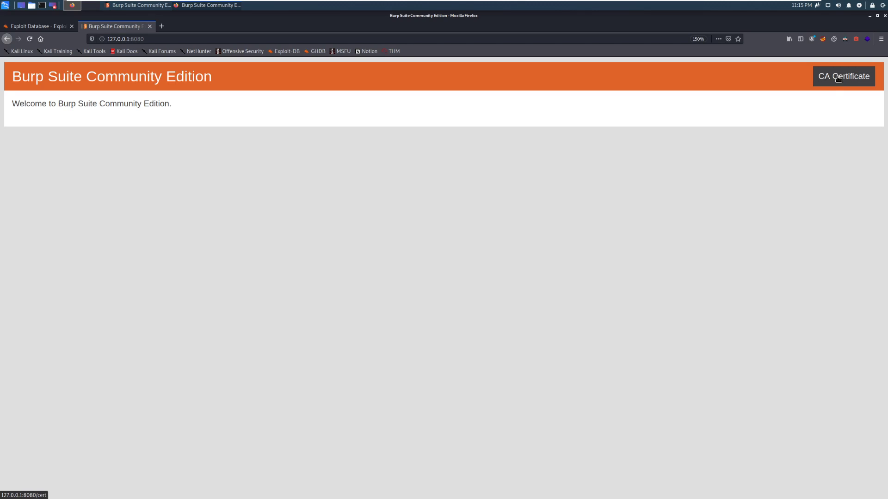
Step: Search the Firefox preferences for "cert" and open the Certificate Manager
click(881, 39)
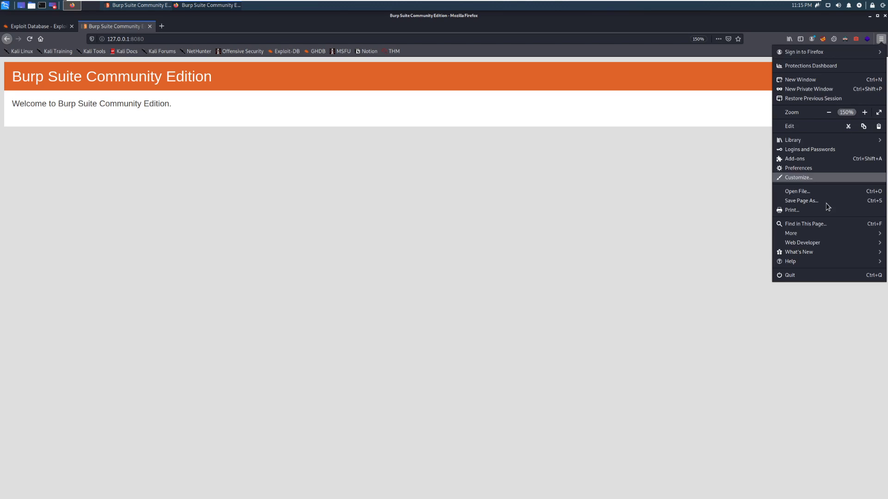
click(805, 170)
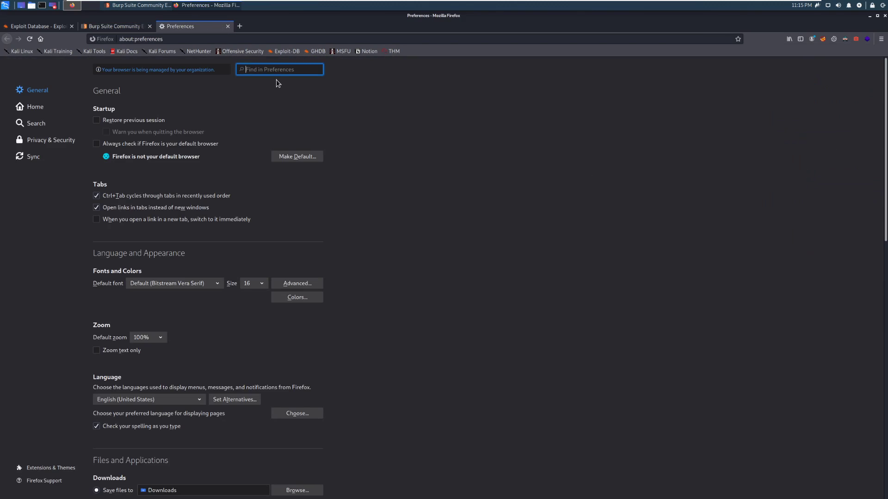
text(cert)
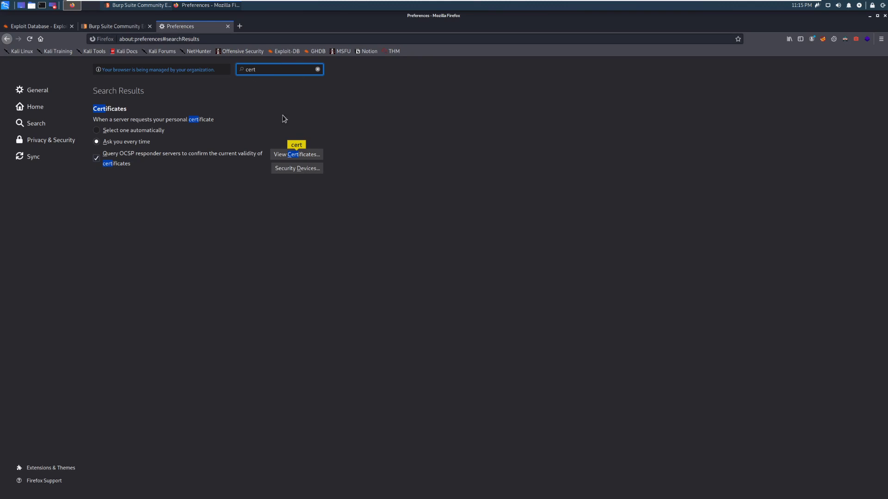
key(ctrl+plus)
key(ctrl+plus)
key(ctrl+plus)
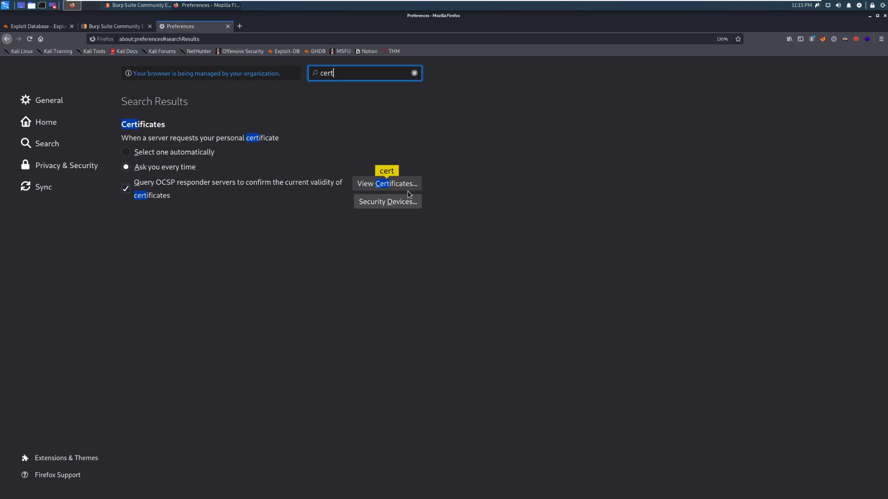
click(405, 185)
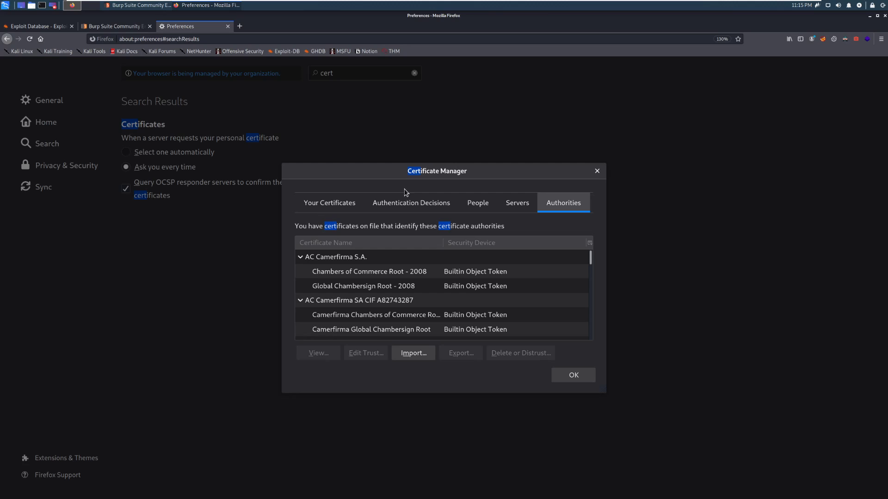
Step: Try to import cacert(3).der as a certificate authority, and close the Preferences and Burp page tabs
click(403, 353)
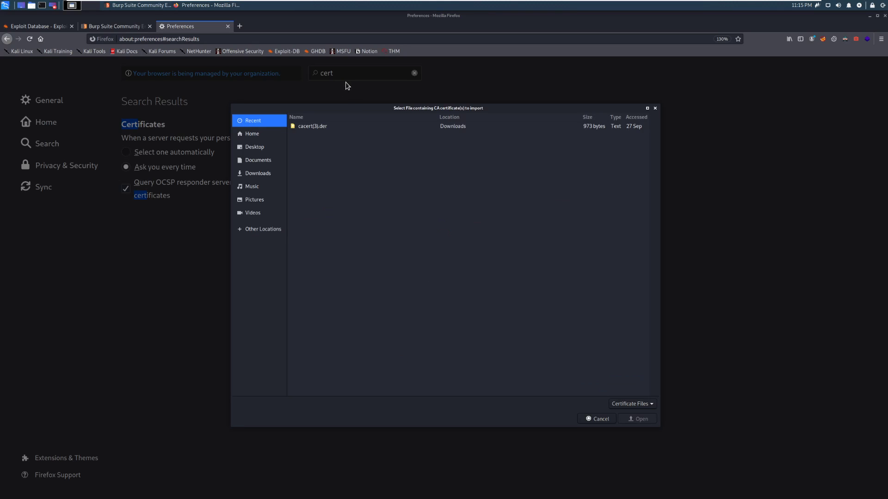
click(310, 126)
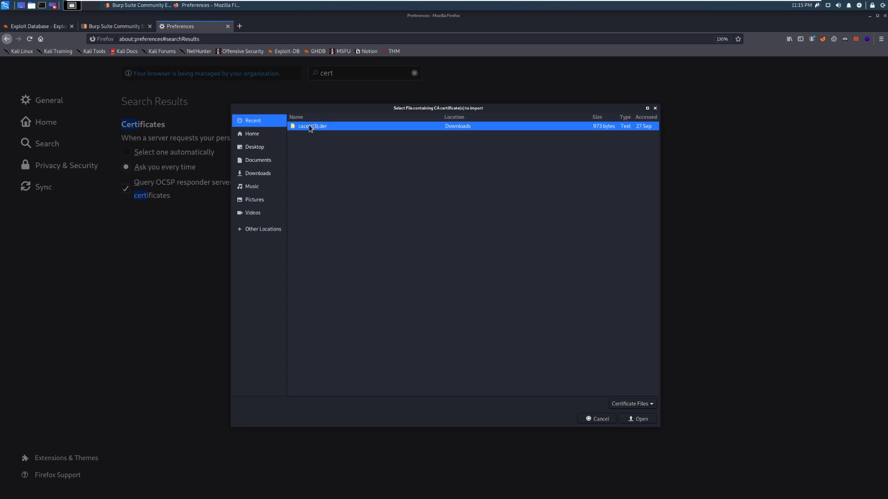
click(636, 419)
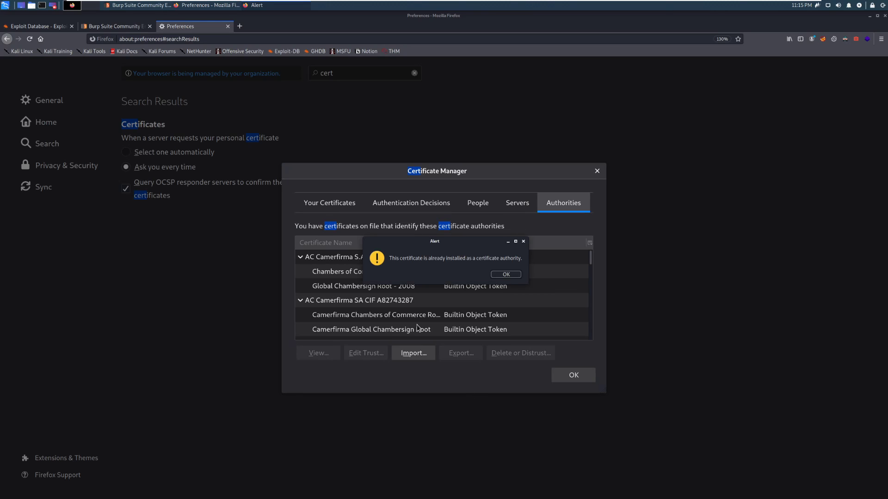
click(500, 276)
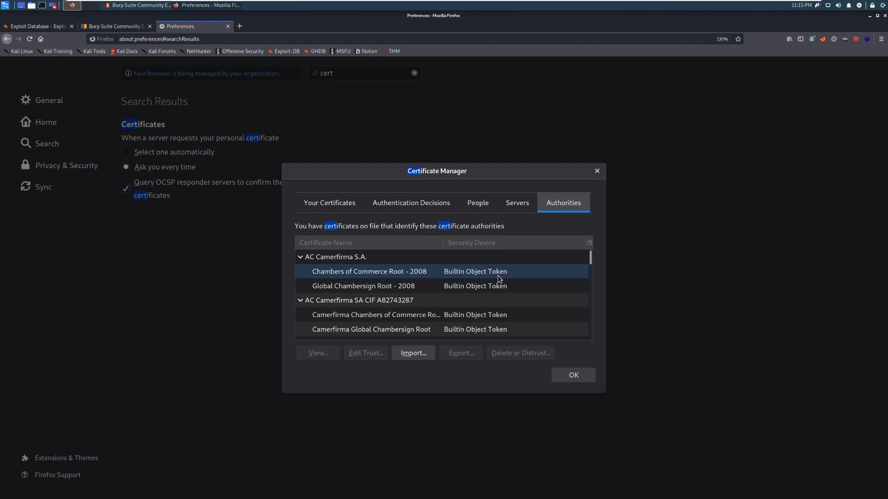
click(576, 376)
click(227, 26)
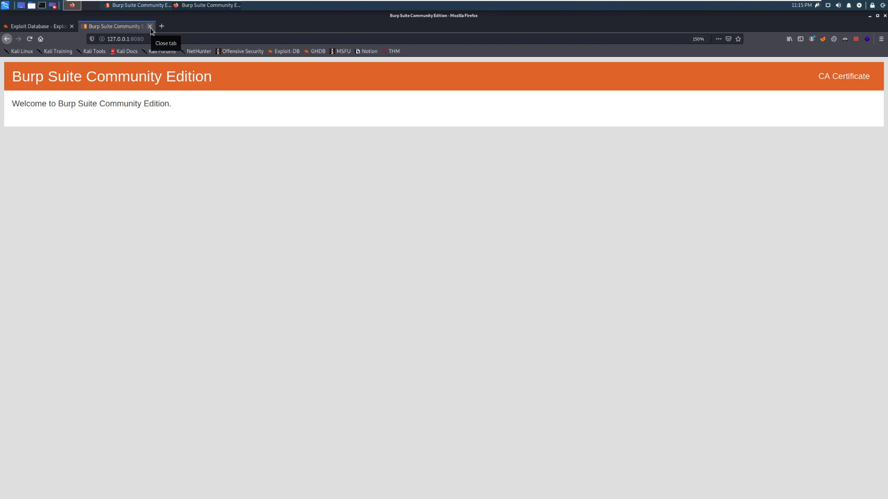
click(149, 27)
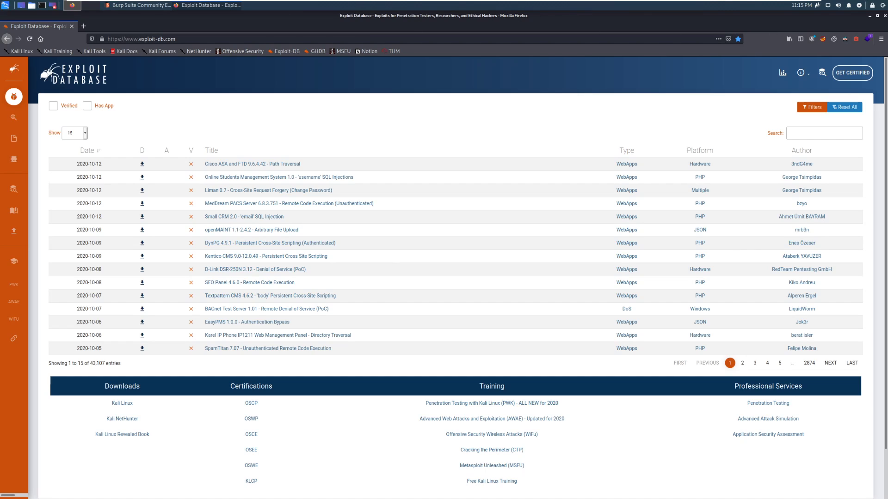
Step: View the FoxyProxy Standard page on the Firefox add-ons site in a new tab and close it
click(821, 40)
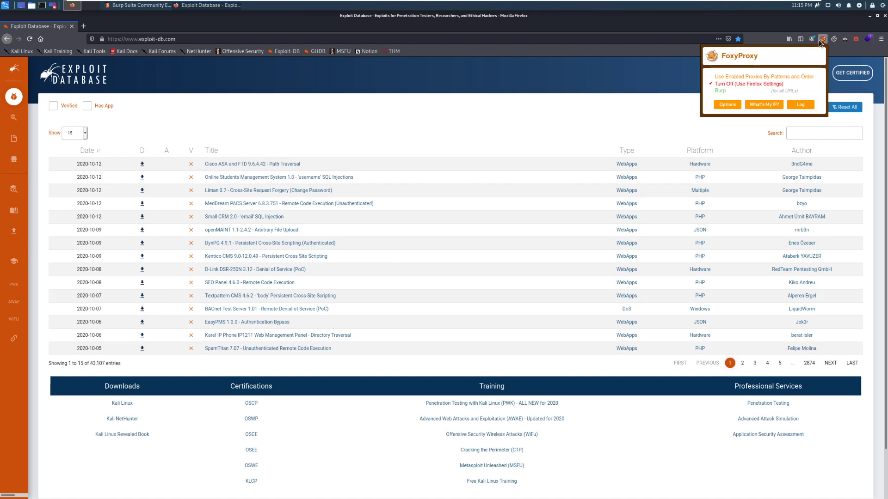
click(771, 92)
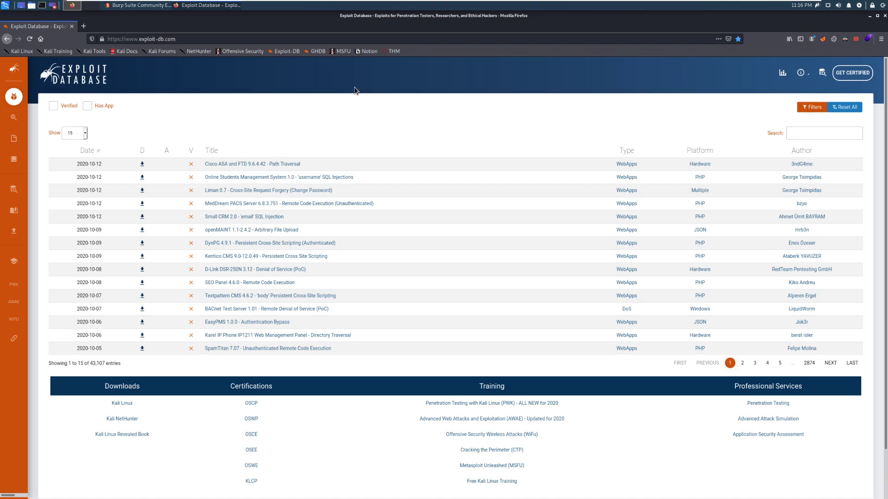
click(84, 27)
text(foxyt)
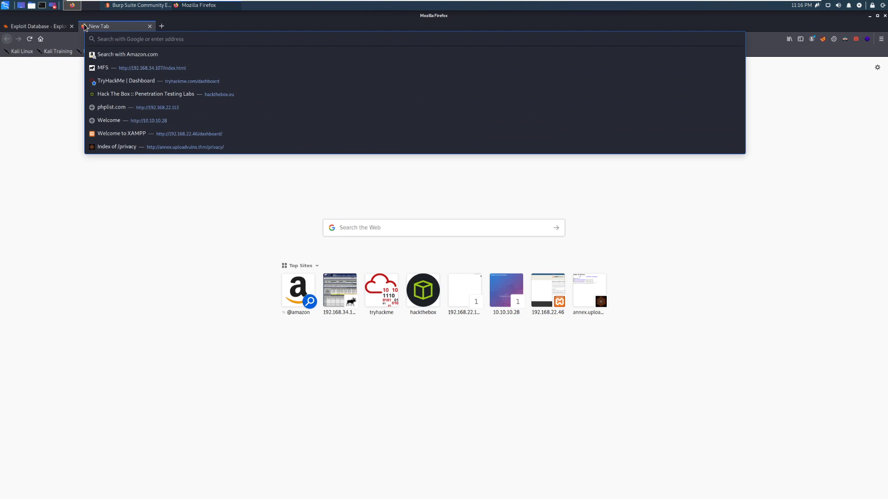
key(BackSpace)
text(prozx)
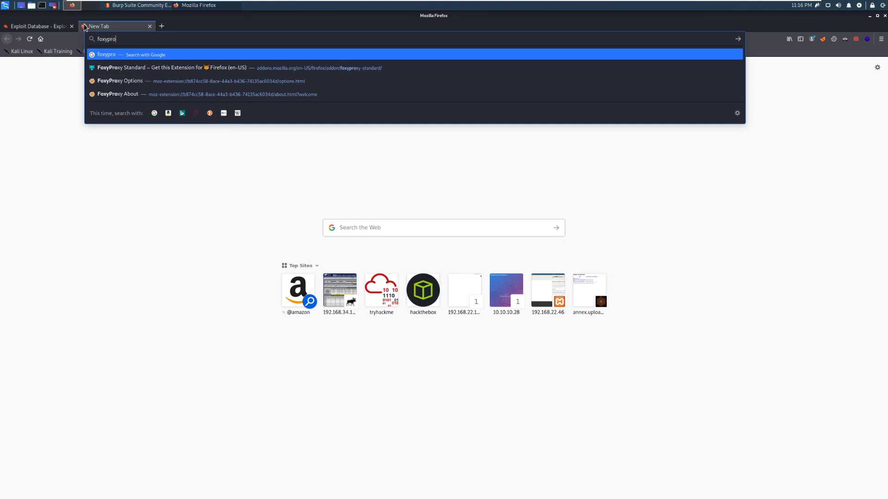
key(BackSpace)
key(BackSpace)
text(x)
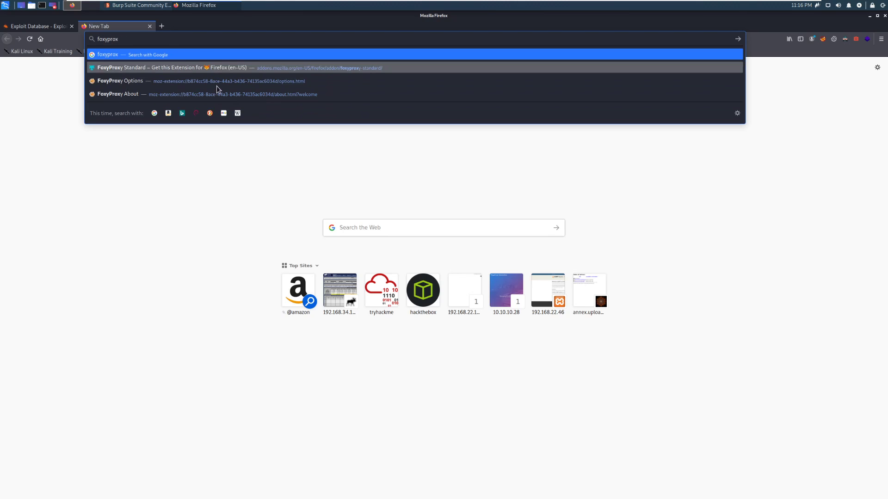
click(222, 70)
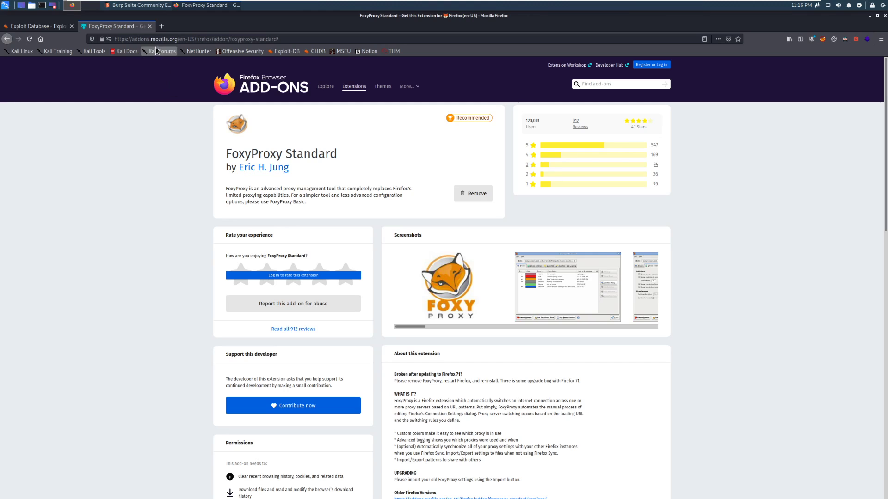
click(150, 26)
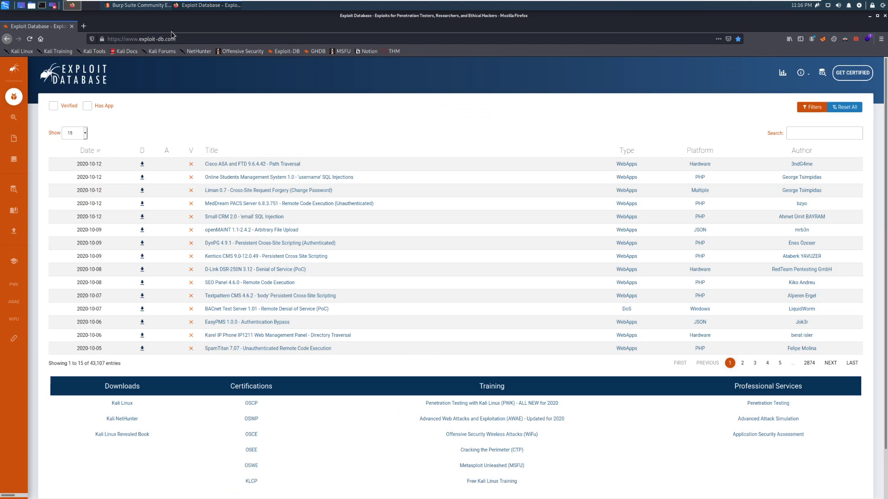
Step: Enable the Burp proxy in FoxyProxy and reload the Exploit Database page through it
click(823, 39)
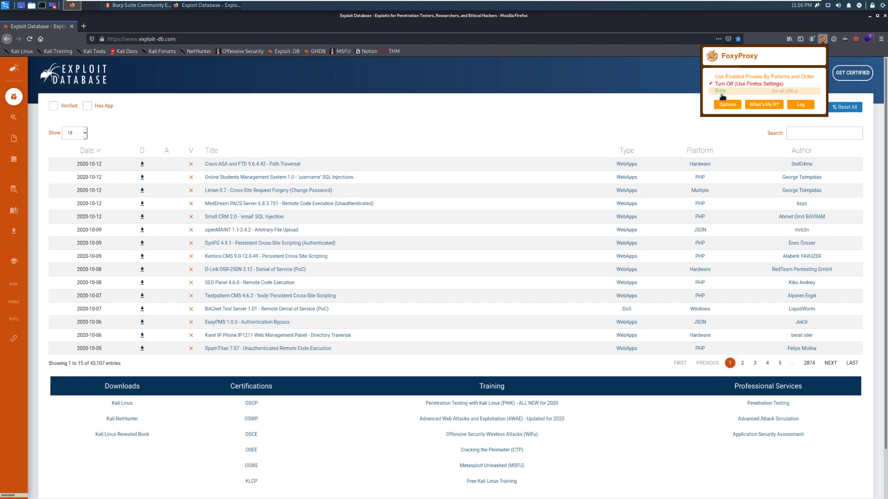
click(745, 92)
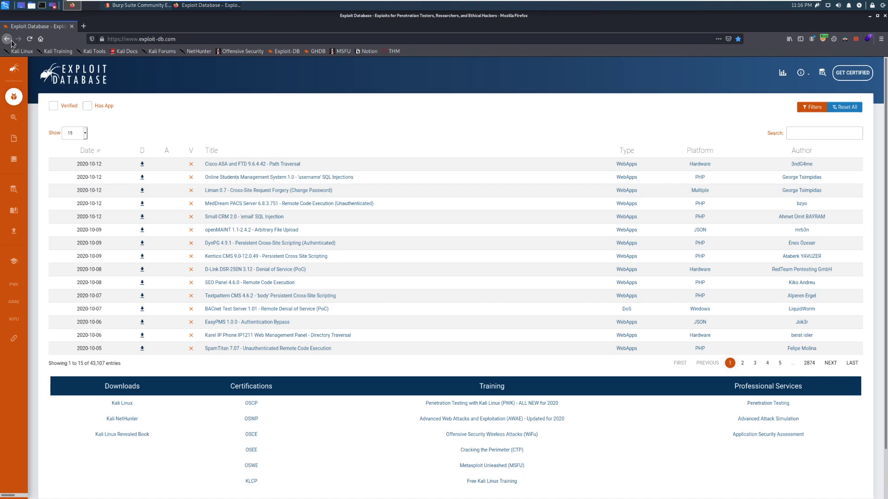
click(29, 39)
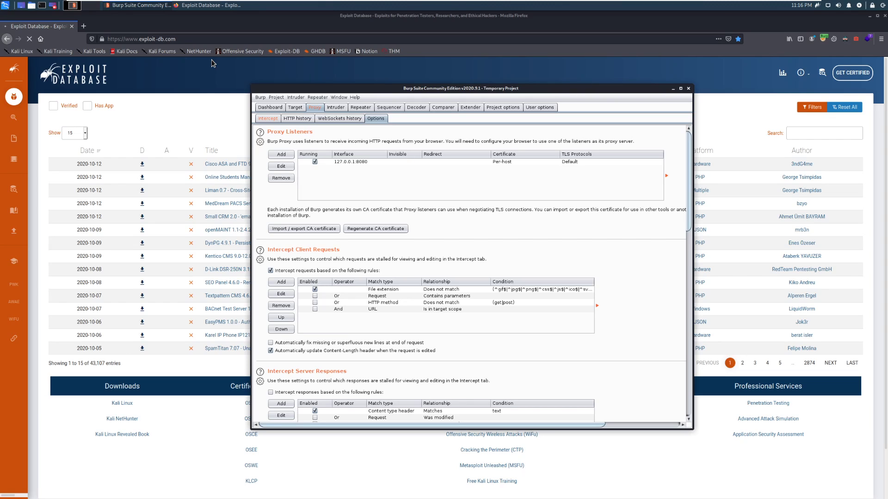
Step: Forward the intercepted Exploit Database requests until the page loads, and switch interception off
click(267, 118)
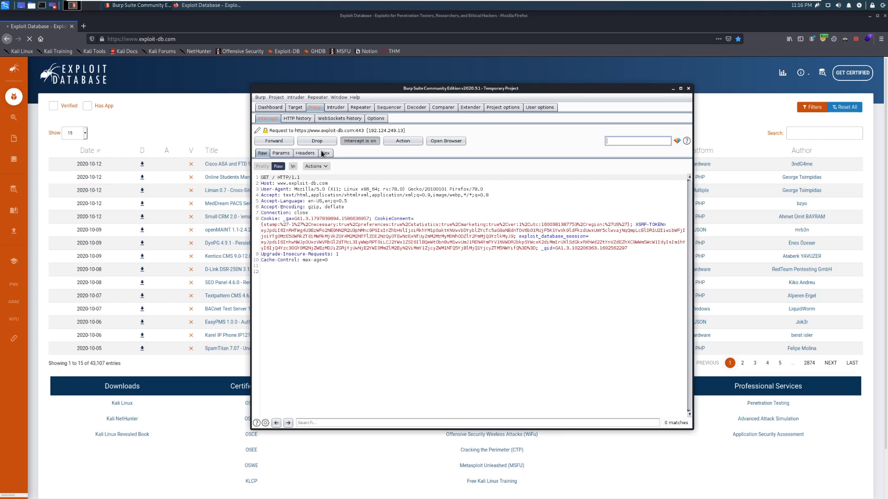
click(282, 143)
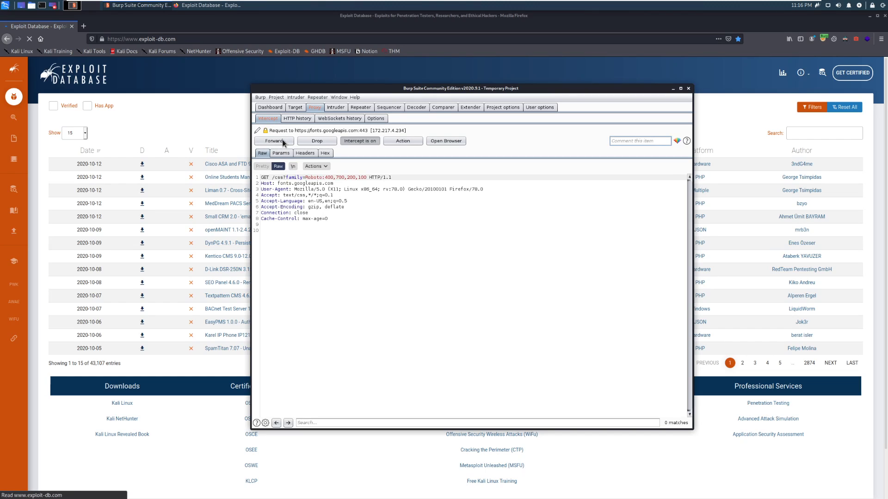
click(283, 142)
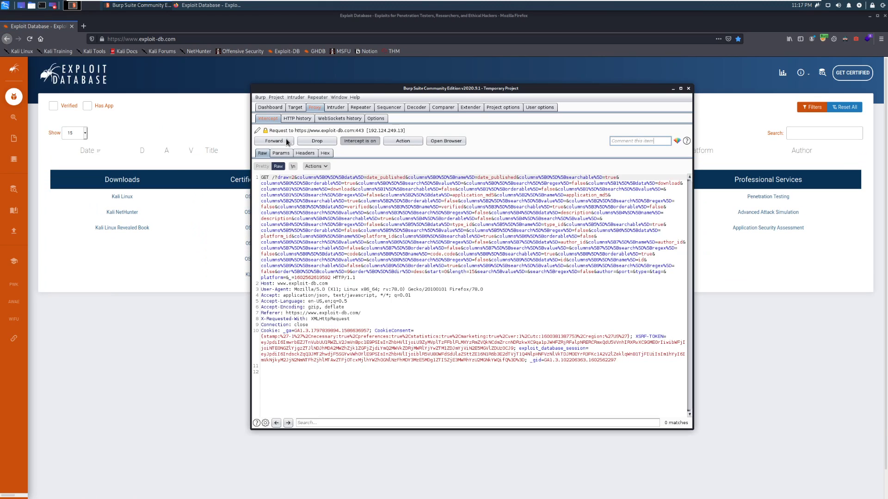
click(287, 140)
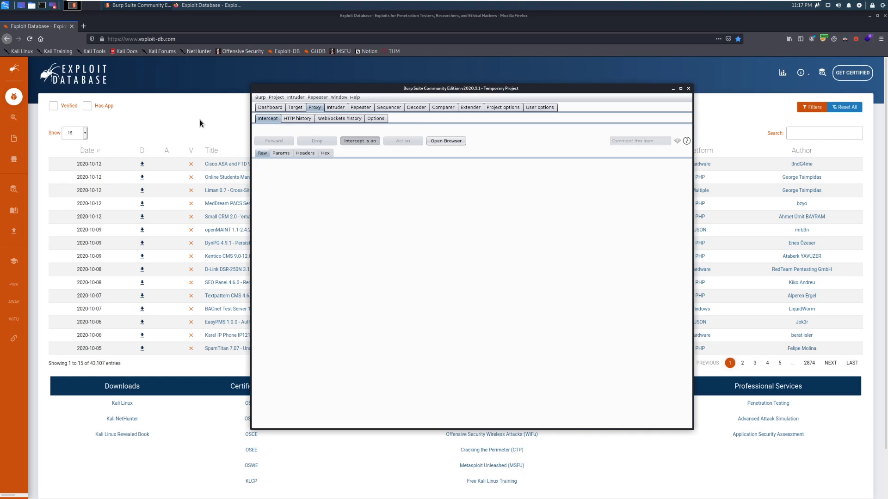
click(377, 140)
Step: Review the captured traffic in the proxy's HTTP history and WebSockets history
click(295, 119)
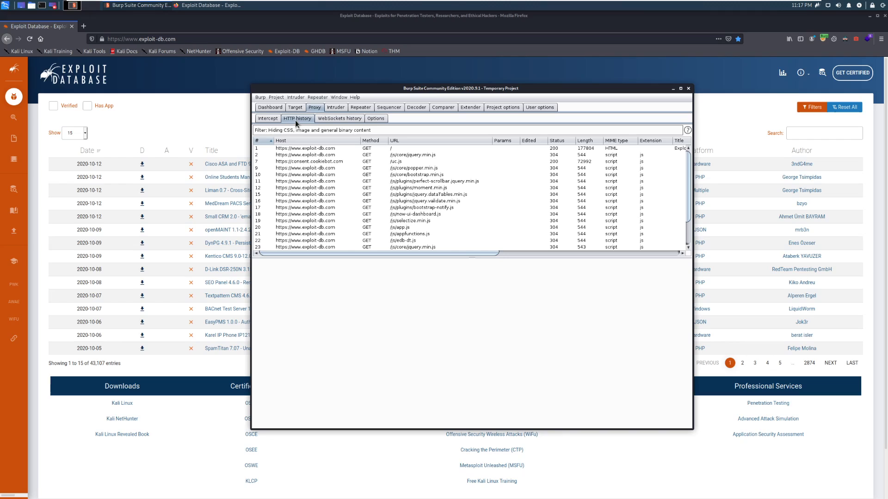
scroll(375, 229, down, 3)
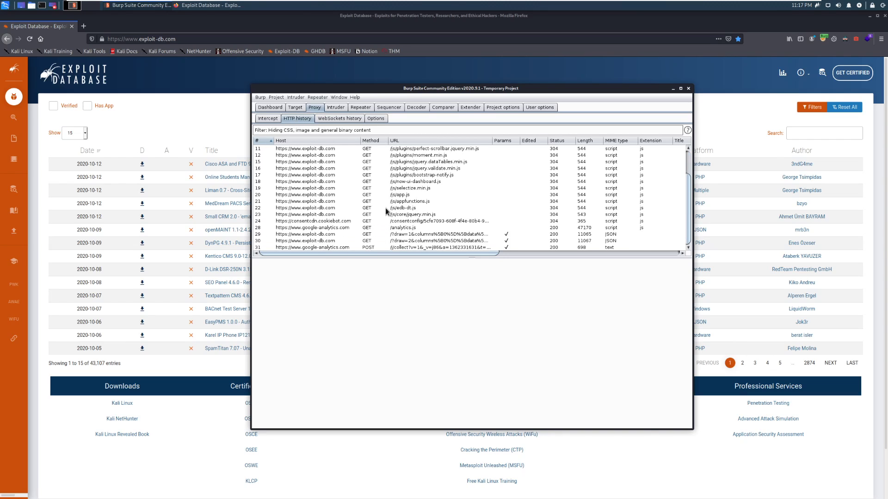
scroll(384, 208, up, 2)
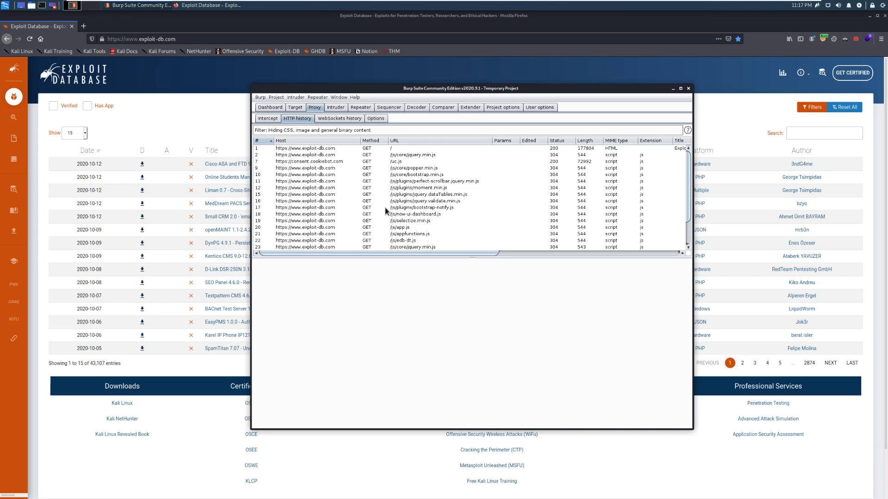
click(342, 119)
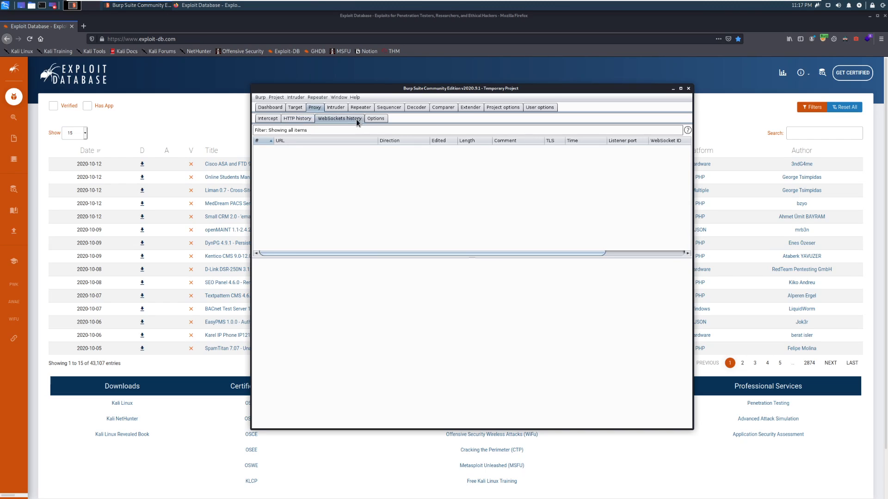
click(294, 115)
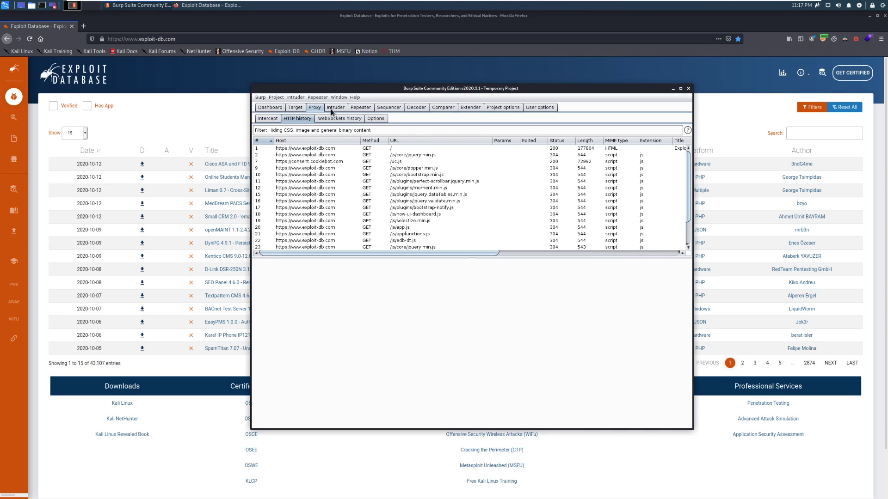
right_click(323, 151)
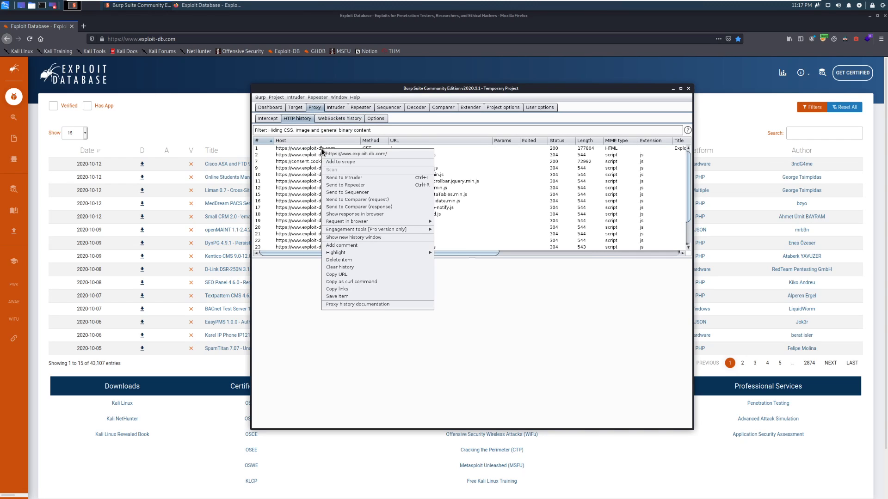
click(351, 163)
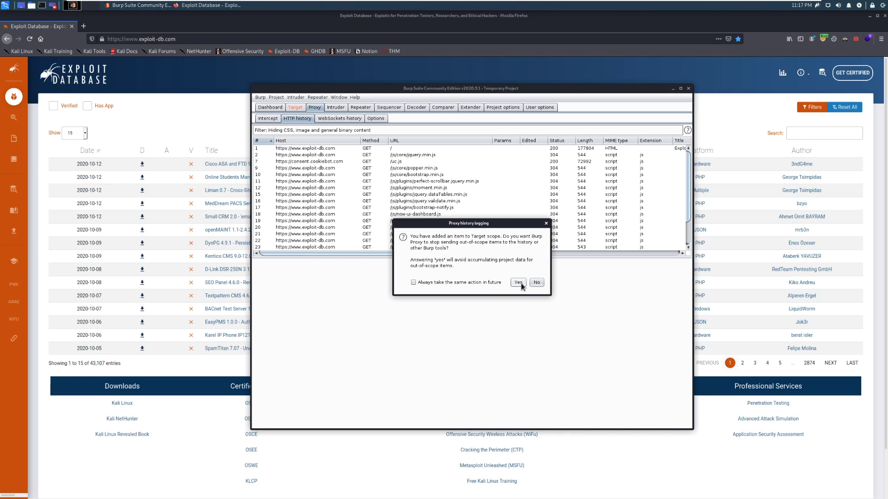
click(520, 283)
right_click(315, 161)
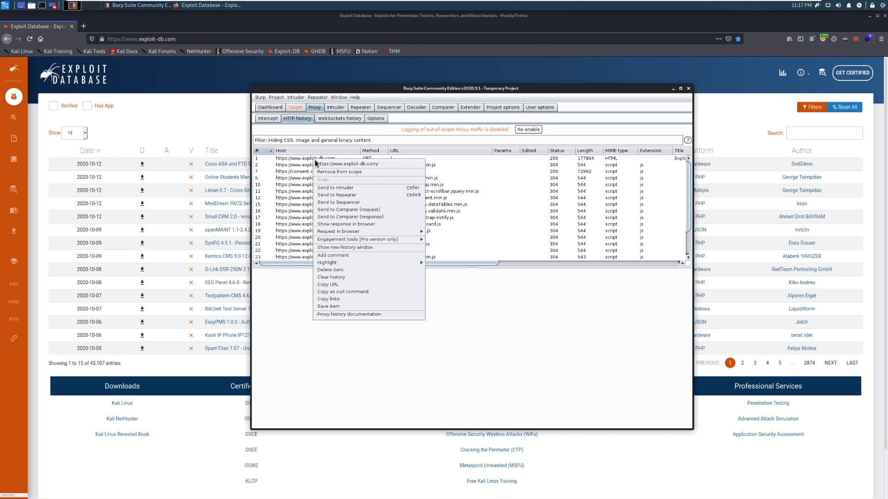
click(353, 198)
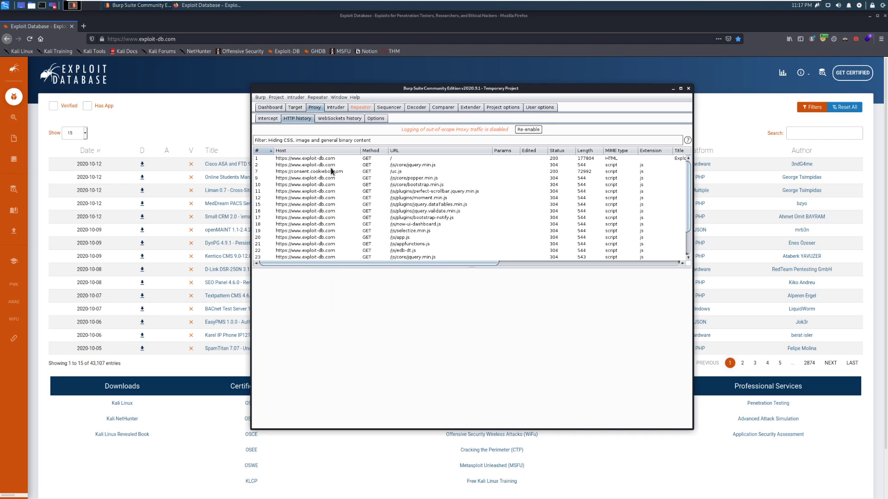
right_click(326, 159)
click(359, 189)
click(339, 159)
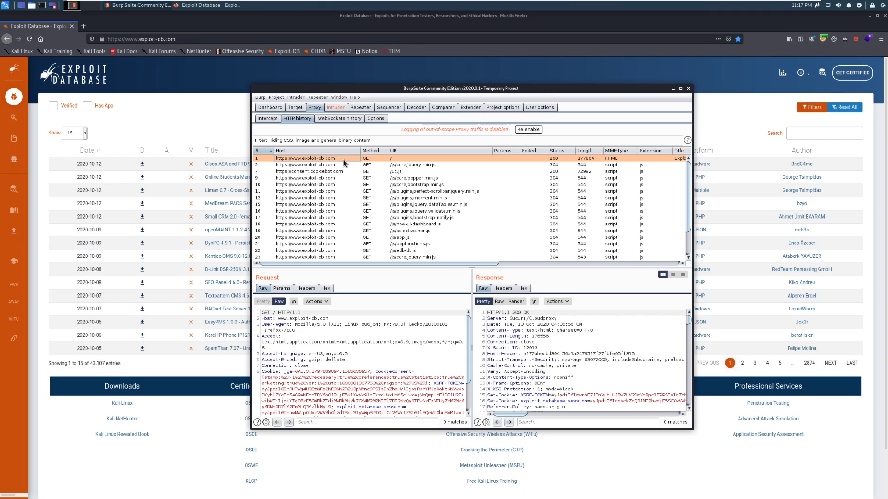
Step: Check the request copied to Repeater, including its cookies, and send it to the server
click(341, 110)
click(356, 109)
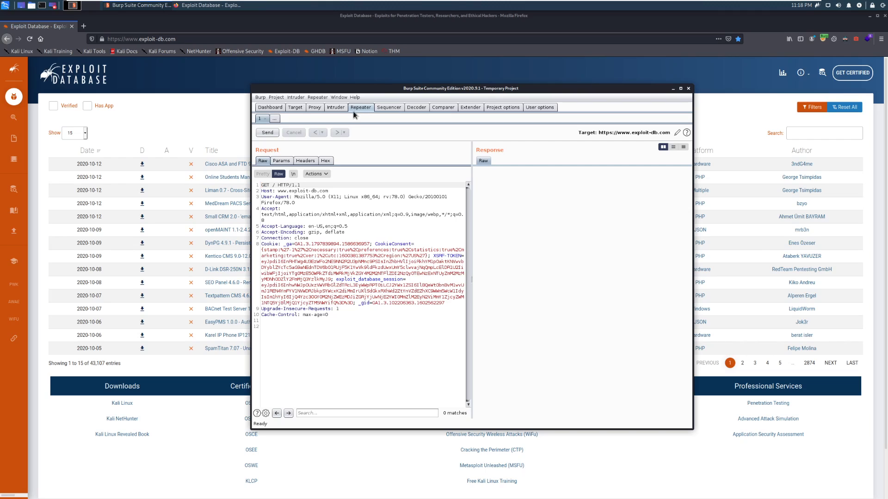
click(295, 257)
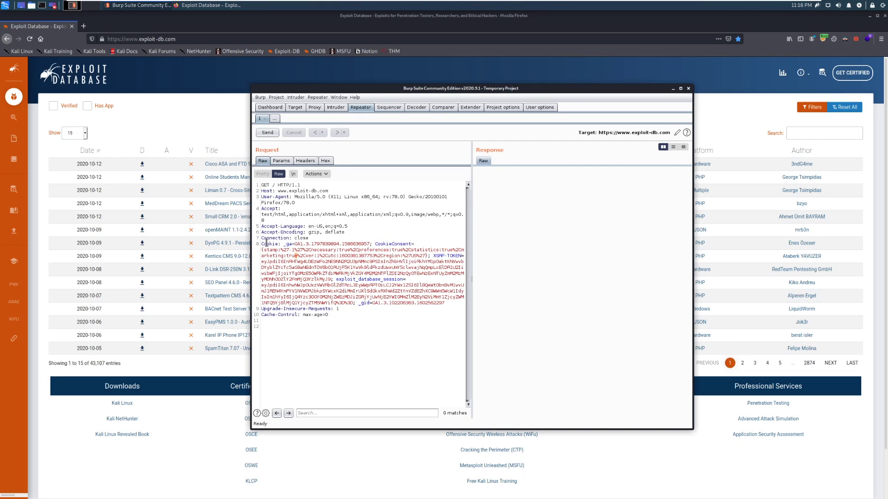
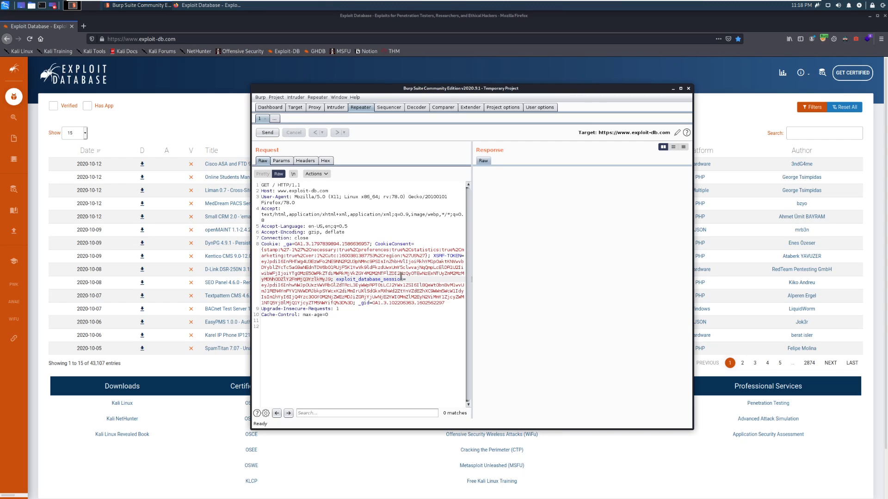
click(265, 134)
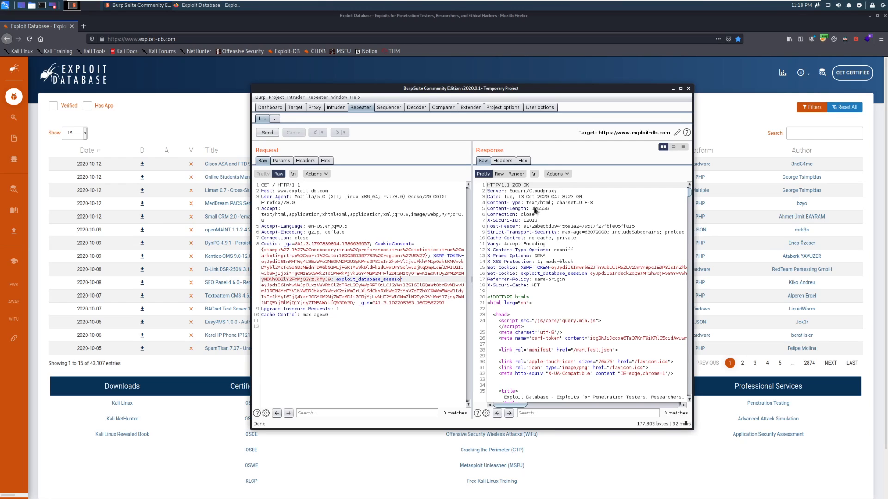
Step: Compare the Render, Pretty and Raw views of the Repeater response
click(515, 175)
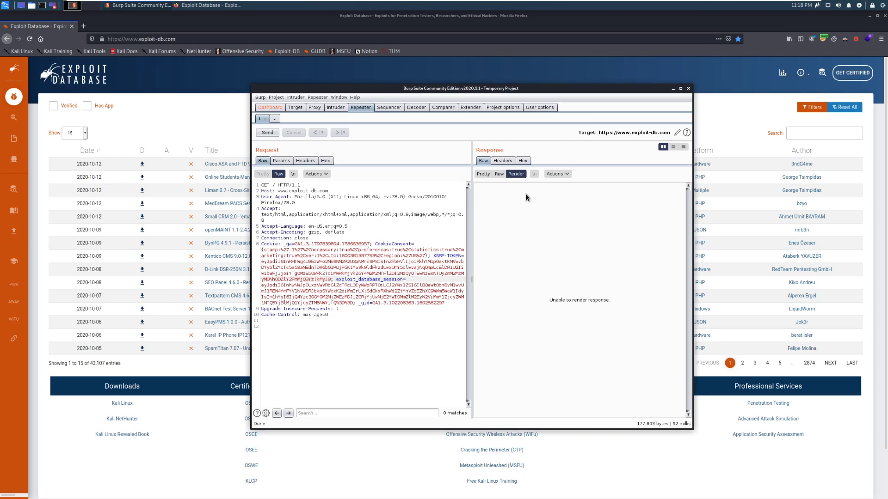
click(483, 175)
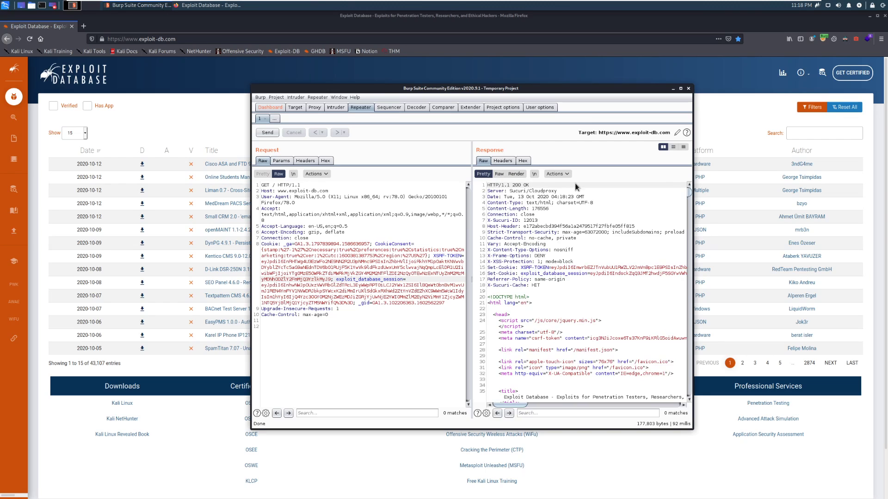
click(499, 175)
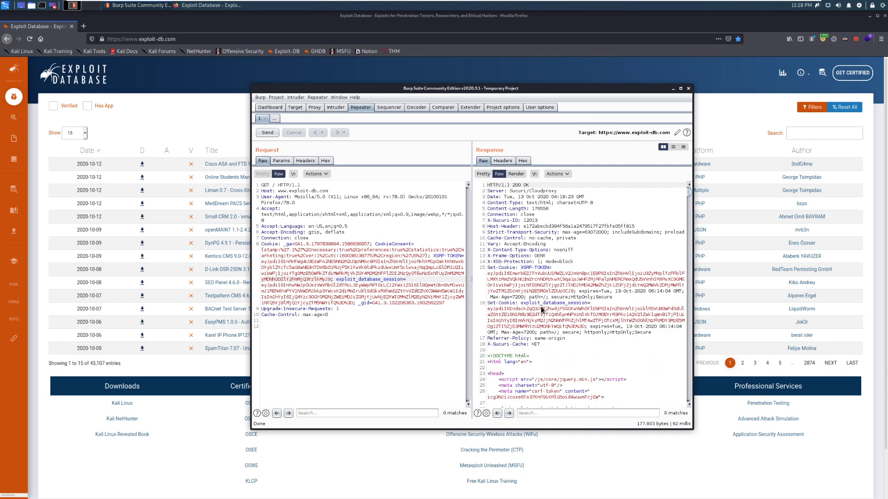
scroll(542, 302, down, 5)
scroll(544, 300, up, 5)
click(335, 107)
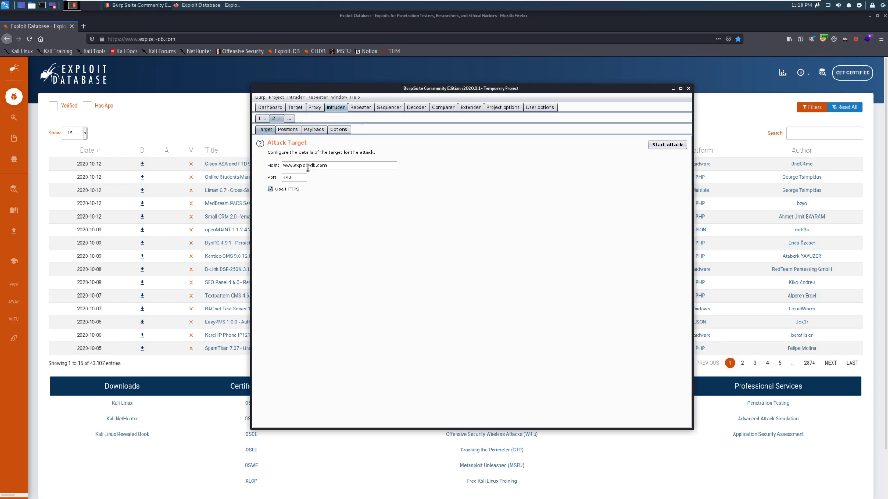
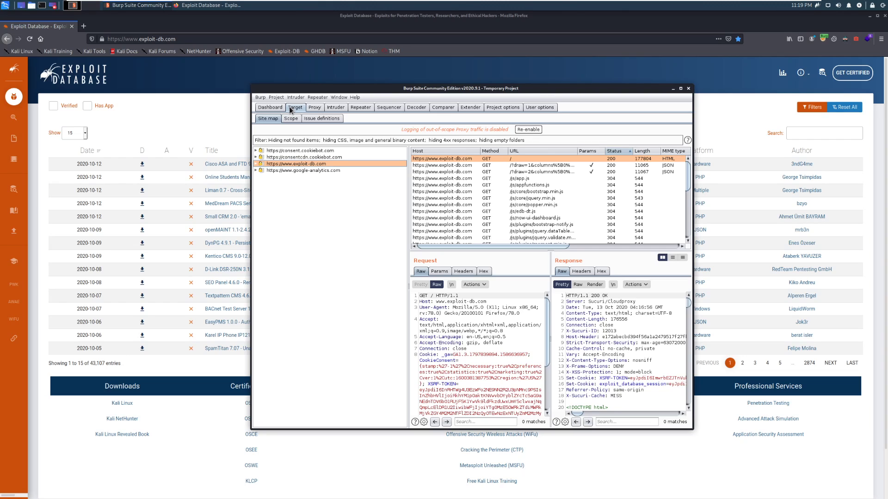
click(255, 163)
click(261, 171)
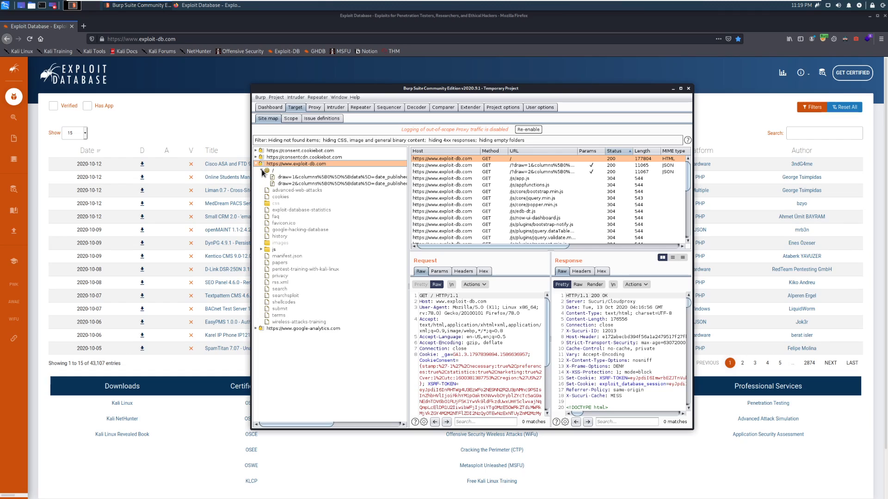
click(260, 250)
click(267, 269)
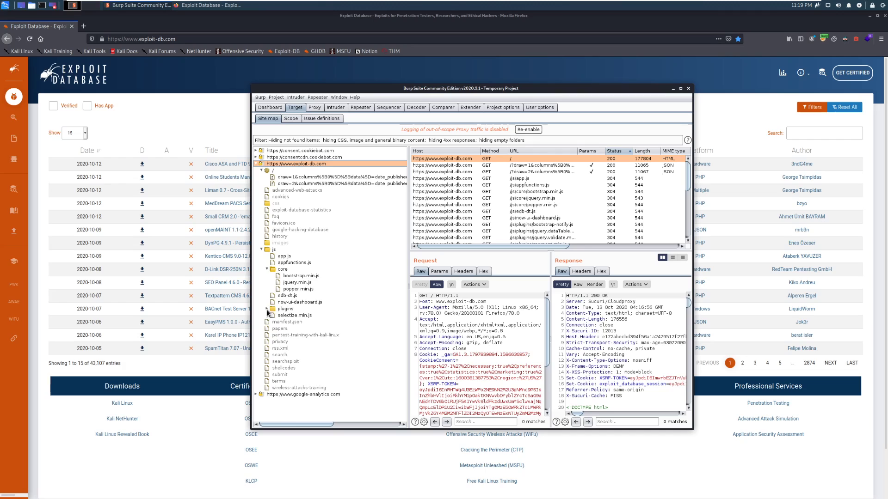
click(267, 309)
scroll(310, 271, down, 1)
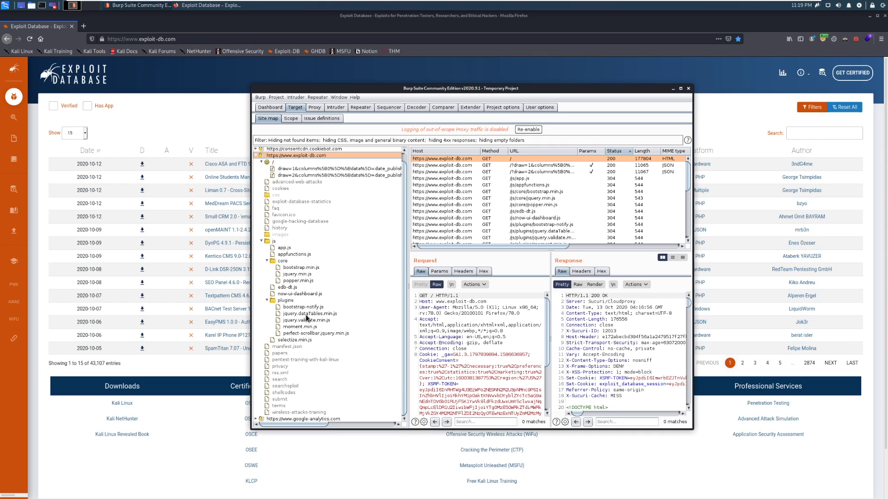
Step: Browse the BApp Store extensions and read the descriptions of Add & Track Custom Issues, Additional CSRF Checks and Add Custom Header
click(478, 108)
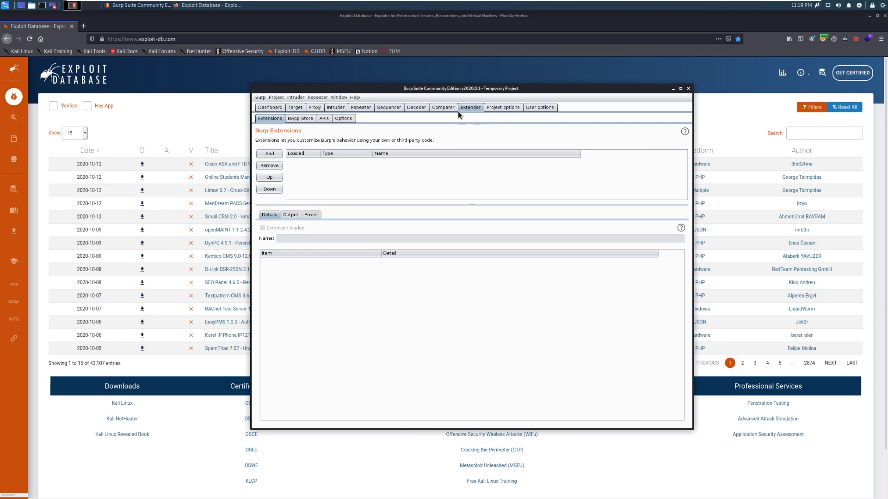
click(304, 120)
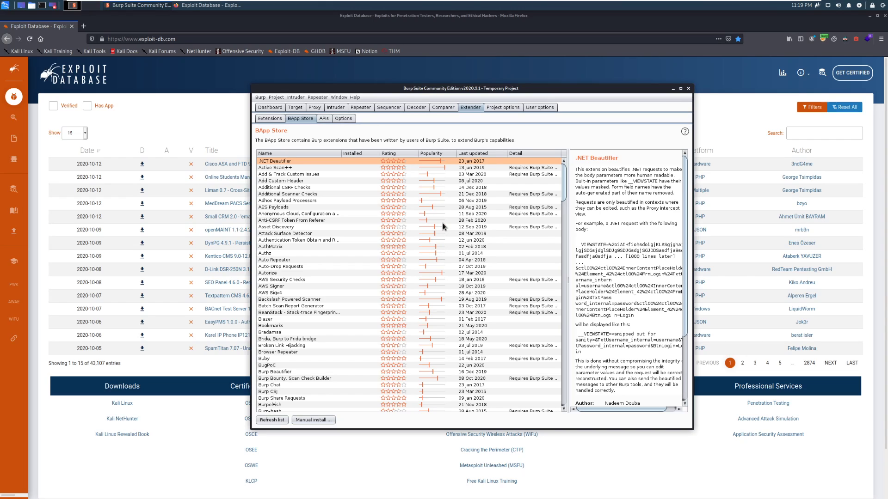
scroll(443, 219, down, 8)
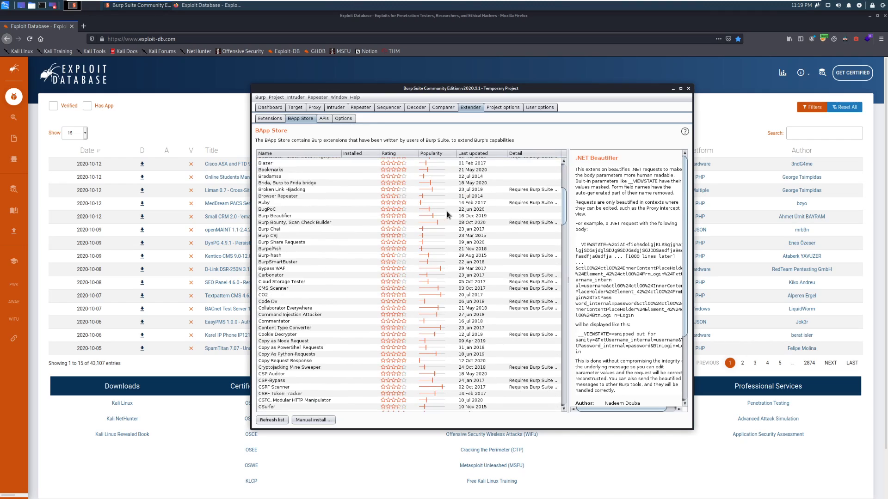
scroll(448, 210, up, 8)
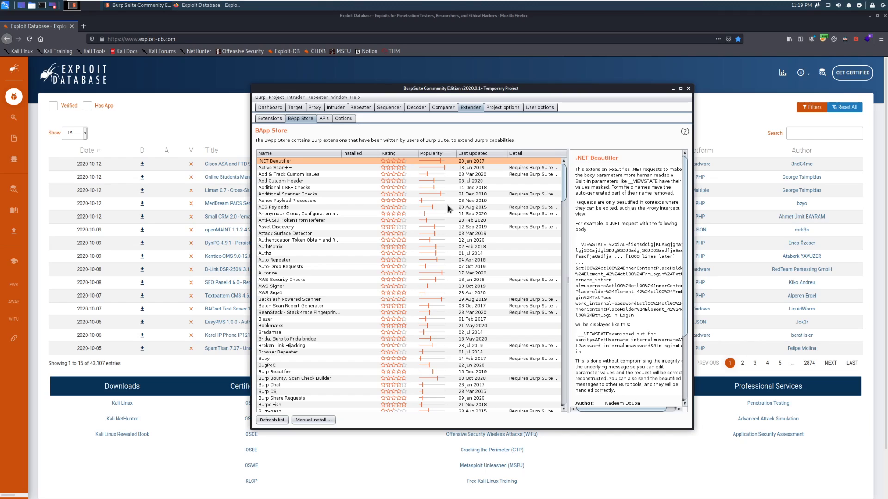
click(535, 175)
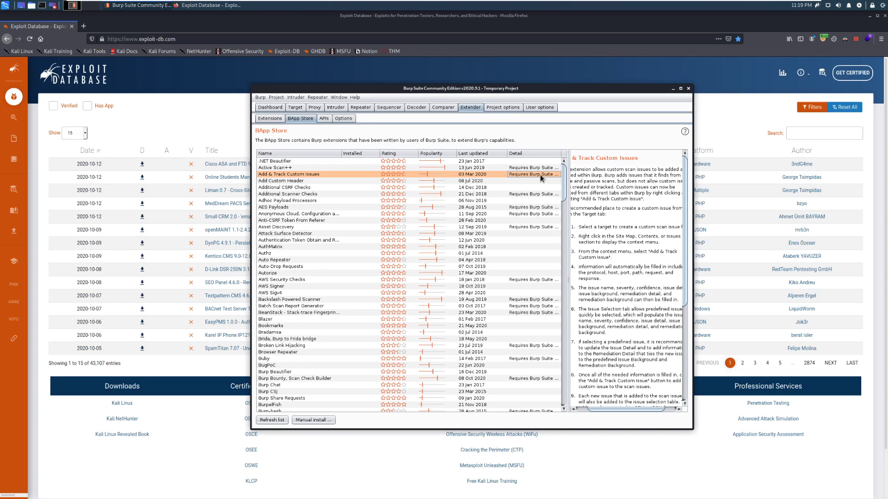
click(535, 181)
click(537, 188)
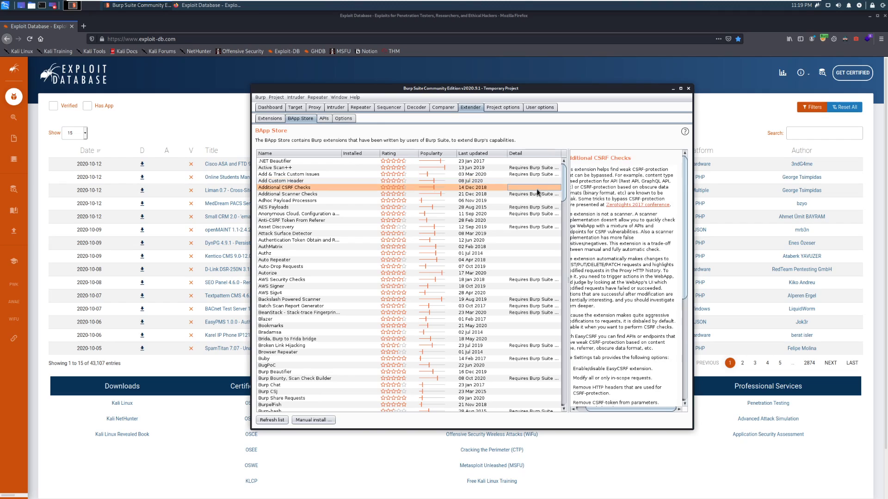
click(537, 183)
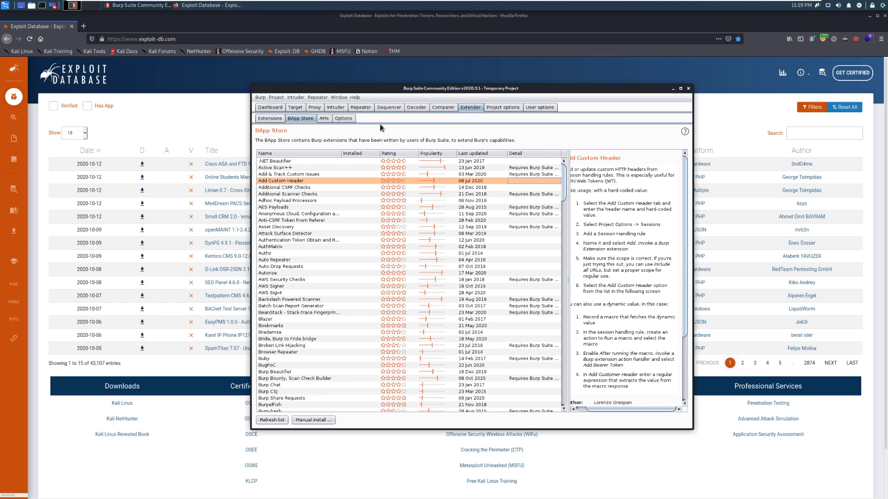
Step: View the Extender APIs, options and installed extensions, and return to the Dashboard
click(323, 119)
click(339, 119)
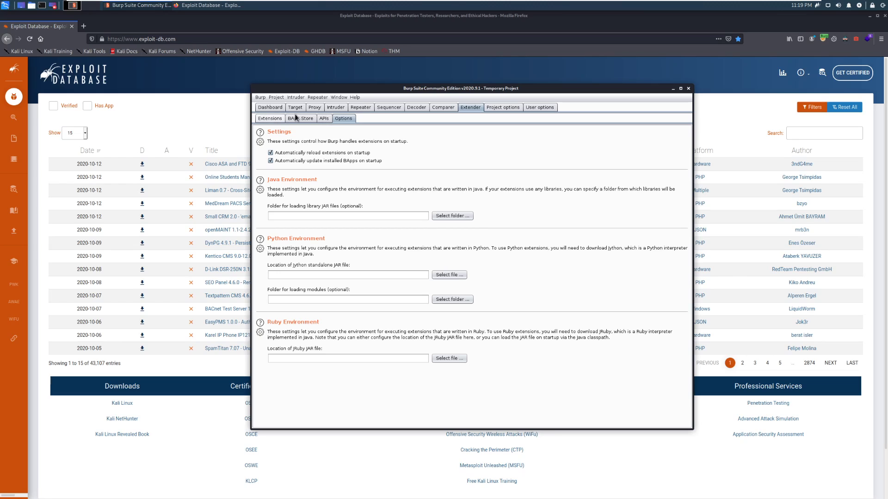
click(300, 119)
click(273, 117)
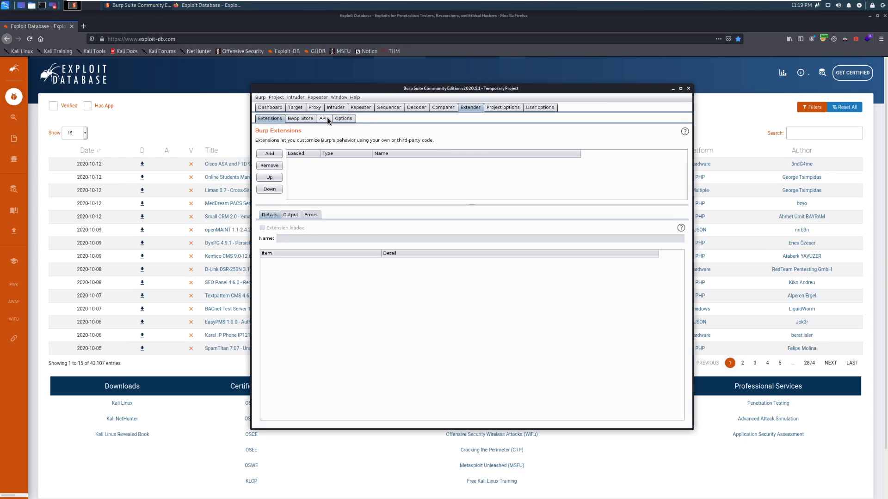
click(262, 108)
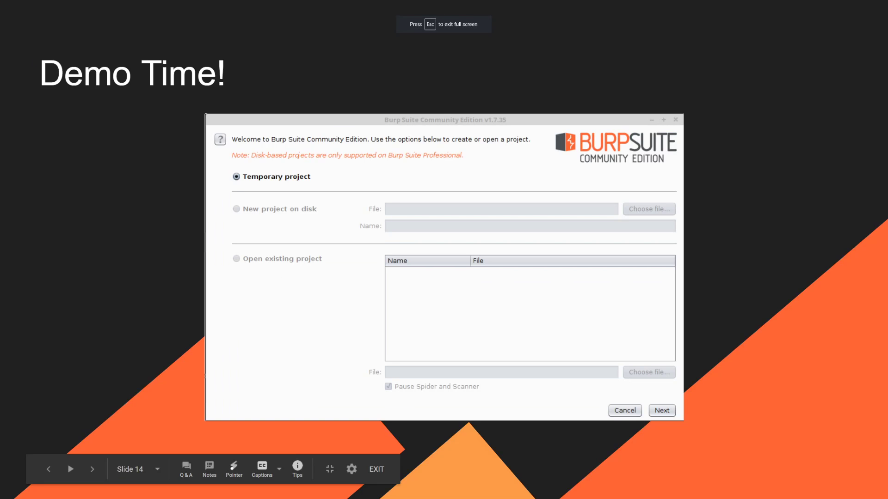
key(Right)
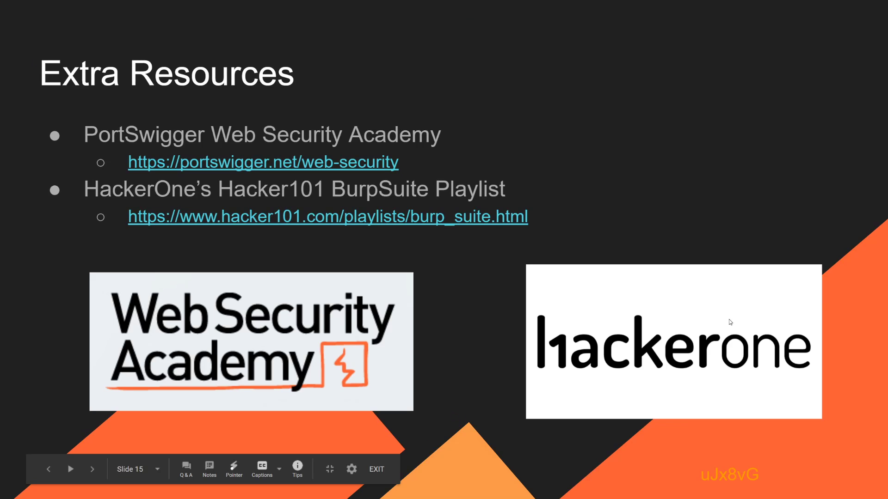